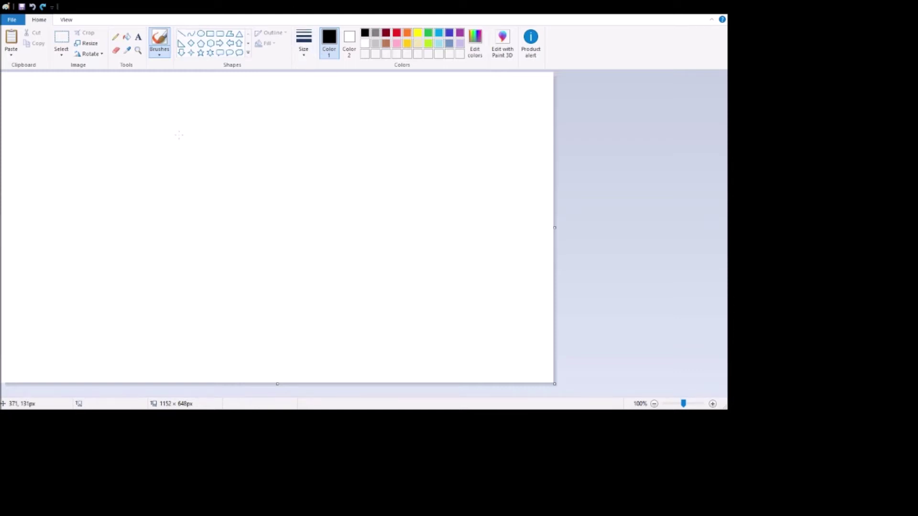
- Test the brush with a scribble, undo it, then freehand a test 'Hi'
mouse_move(179, 116)
left_mouse_down()
mouse_move(76, 249)
mouse_move(296, 114)
mouse_move(447, 187)
left_mouse_up()
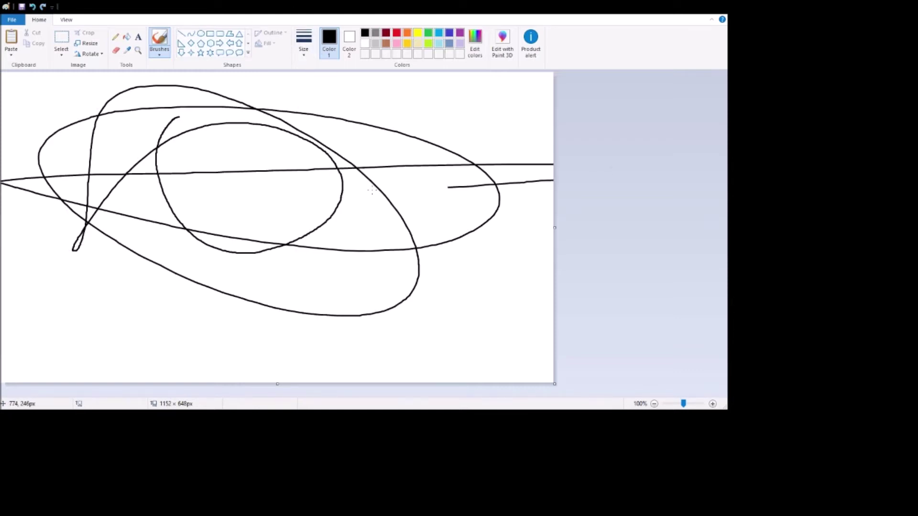
key("ctrl+z")
left_click_drag(132, 115, 122, 271)
left_click_drag(119, 204, 203, 204)
mouse_move(177, 134)
left_mouse_down()
mouse_move(195, 295)
mouse_move(196, 287)
left_mouse_up()
left_click_drag(256, 206, 266, 269)
left_click(254, 142)
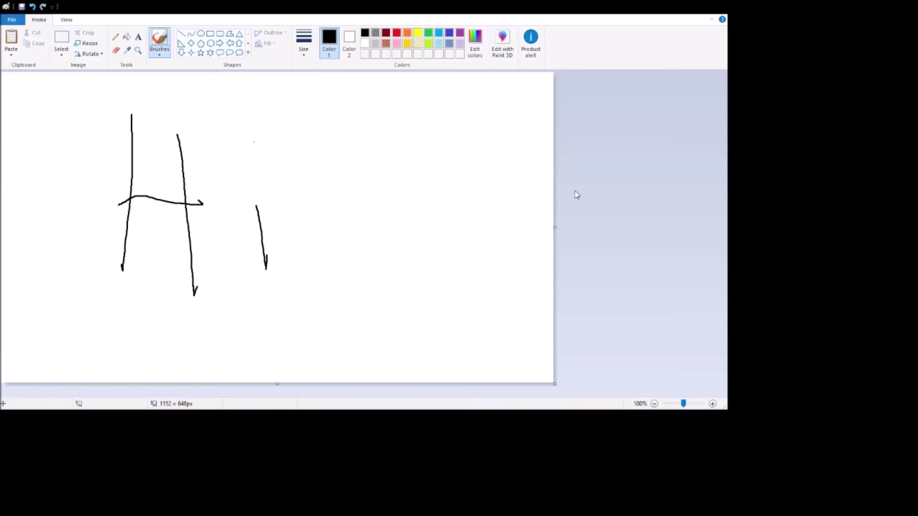
- Undo the test strokes and draw a horizontal line across the rectangle
key("ctrl+z")
key("ctrl+z")
key("ctrl+z")
key("ctrl+z")
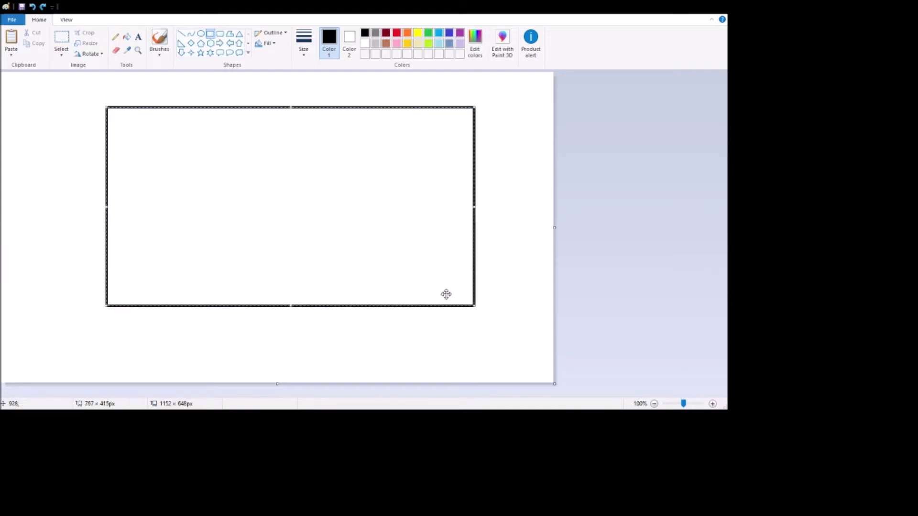
left_click(185, 33)
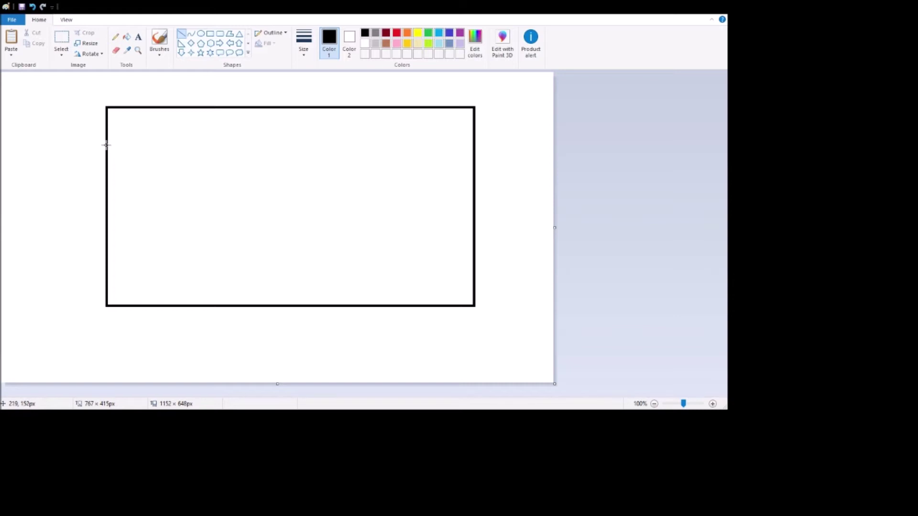
left_click_drag(106, 145, 474, 145)
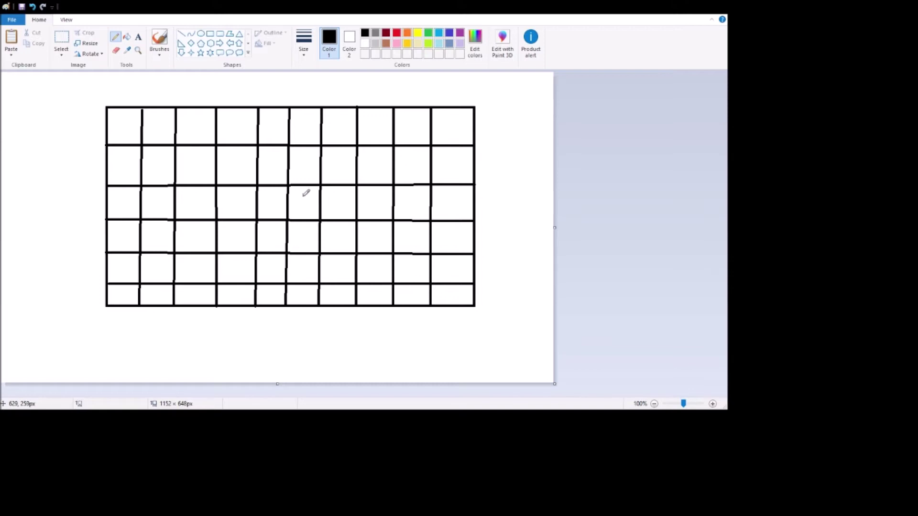
- Pencil the path numbers into grid cells, including 1, 5, 6 and 7
mouse_move(303, 194)
left_mouse_down()
mouse_move(303, 216)
mouse_move(378, 270)
mouse_move(370, 279)
mouse_move(419, 294)
mouse_move(417, 303)
left_mouse_up()
left_click_drag(445, 271, 440, 277)
left_click_drag(414, 230, 410, 240)
left_click_drag(372, 200, 386, 195)
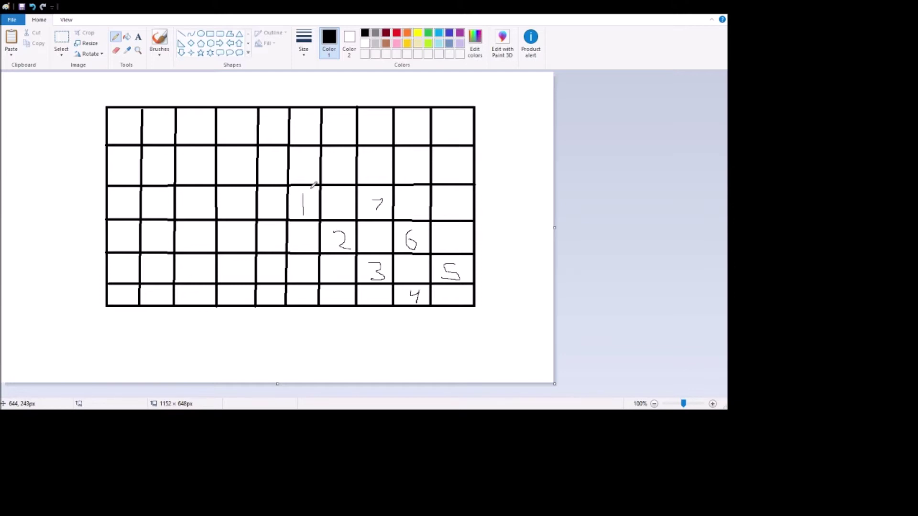
- Draw a small loop on top of the 1 in its grid cell
left_click_drag(309, 187, 314, 199)
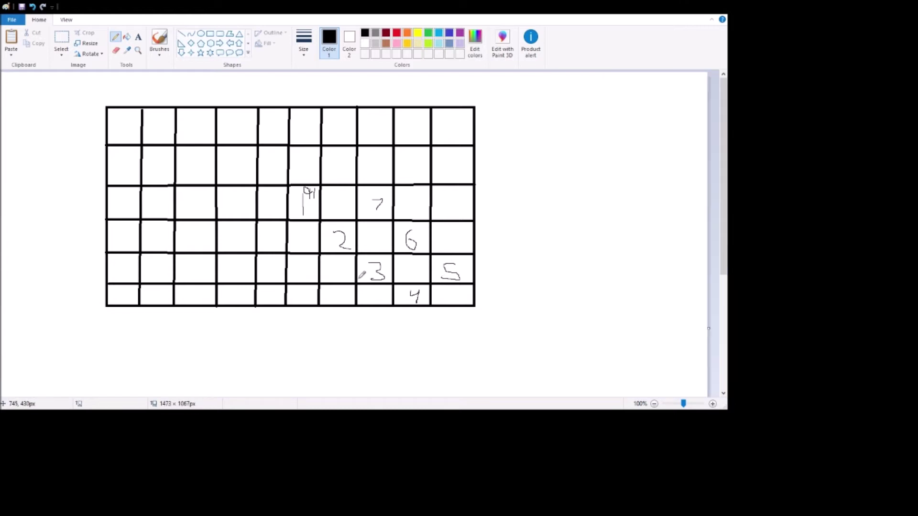
- Draw four staggered boxes below the grid and a small box at lower left
scroll(364, 268, "down", 4)
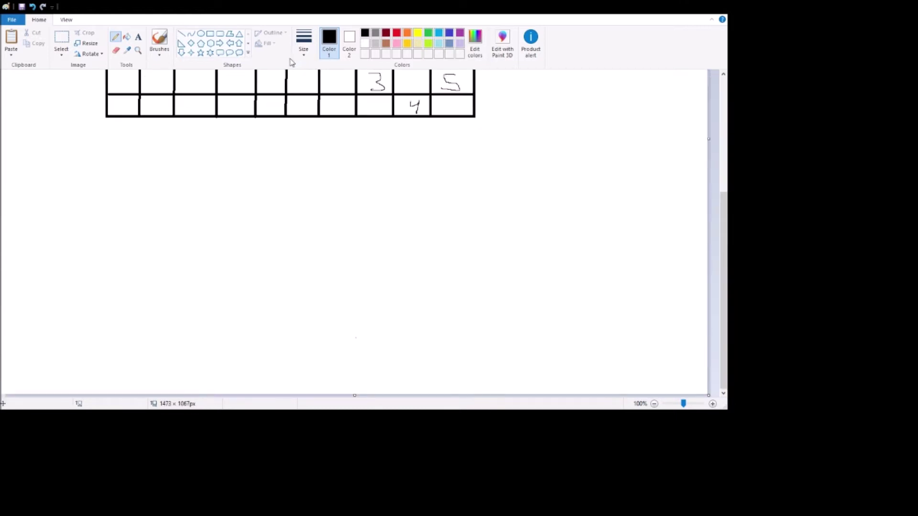
left_click(210, 35)
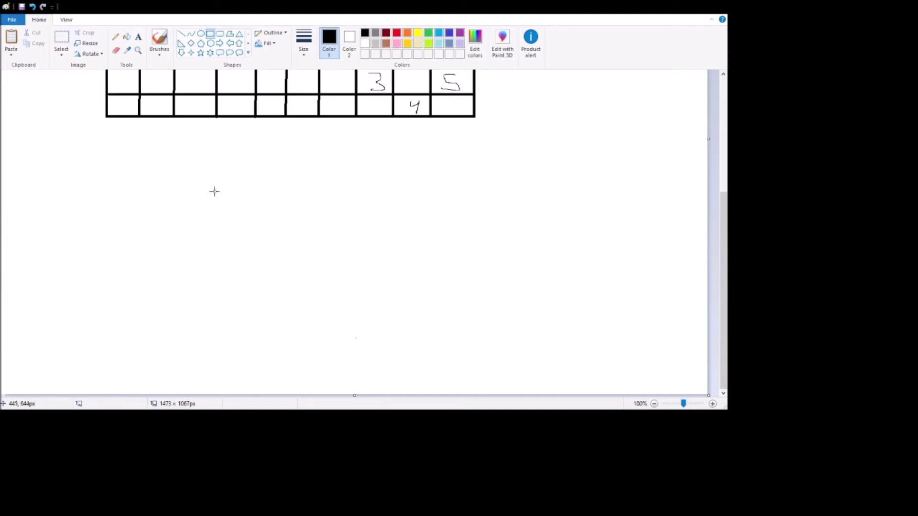
left_click_drag(214, 191, 255, 231)
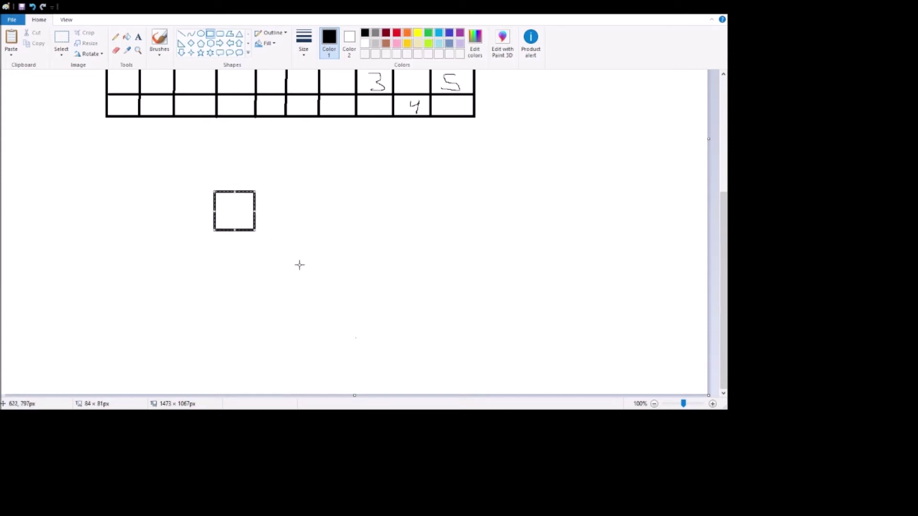
left_click_drag(300, 265, 255, 230)
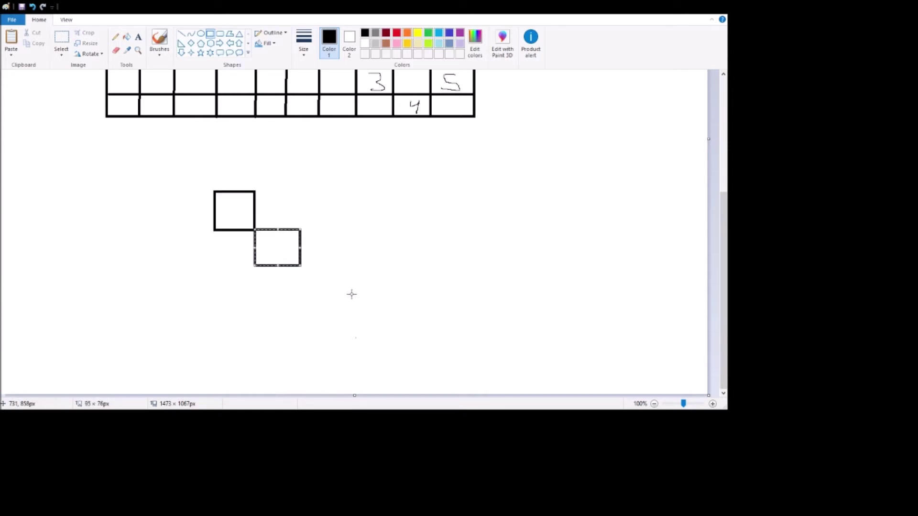
left_click_drag(348, 295, 301, 266)
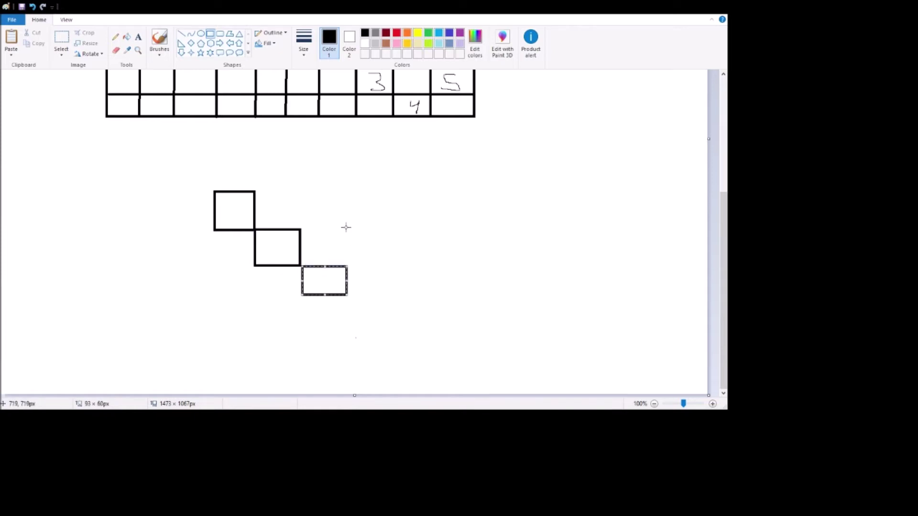
left_click_drag(342, 226, 390, 264)
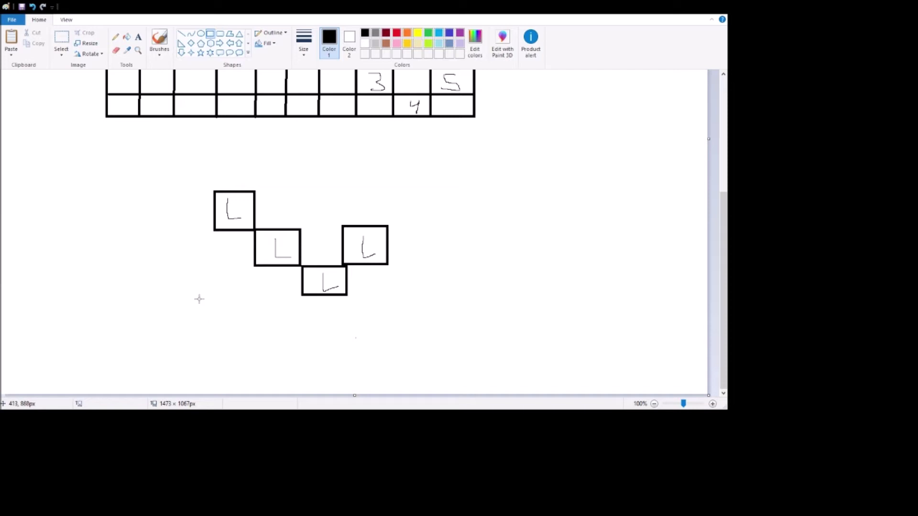
left_click_drag(153, 302, 272, 370)
- Add the remaining bottom-row boxes and write 2 in the first two boxes
mouse_move(316, 337)
left_mouse_down()
mouse_move(316, 363)
mouse_move(367, 374)
left_mouse_up()
left_click_drag(403, 340, 441, 380)
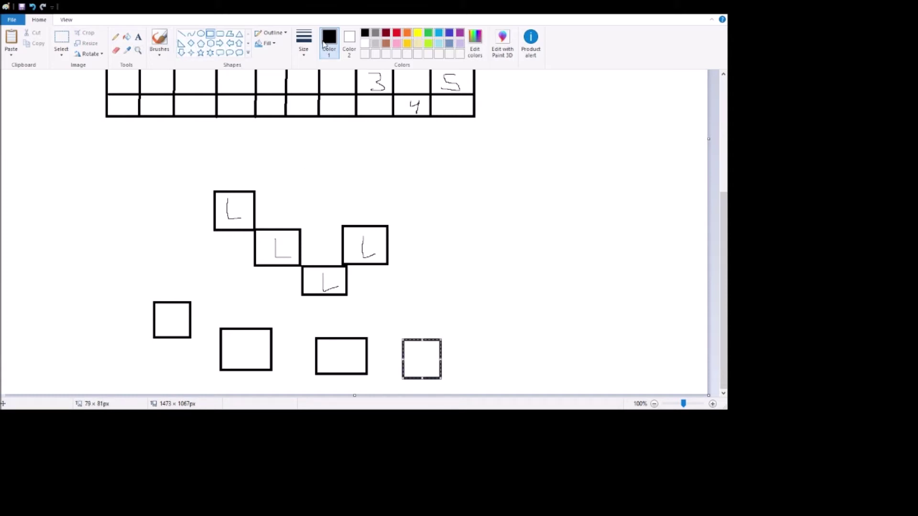
left_click(181, 34)
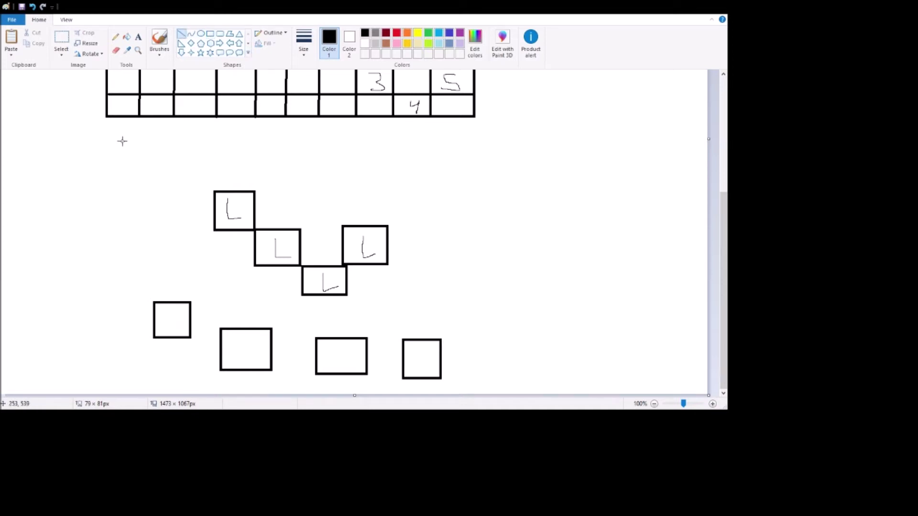
left_click(115, 37)
left_click_drag(170, 312, 178, 321)
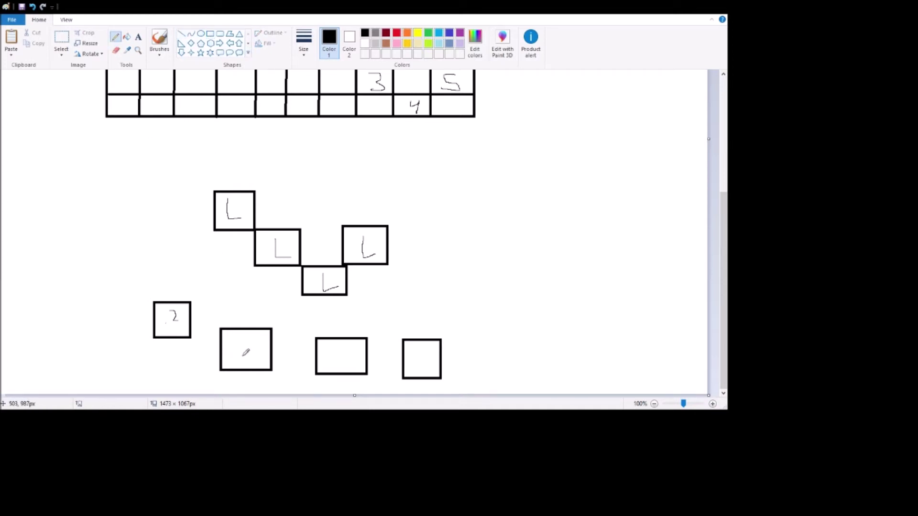
left_click_drag(247, 348, 254, 357)
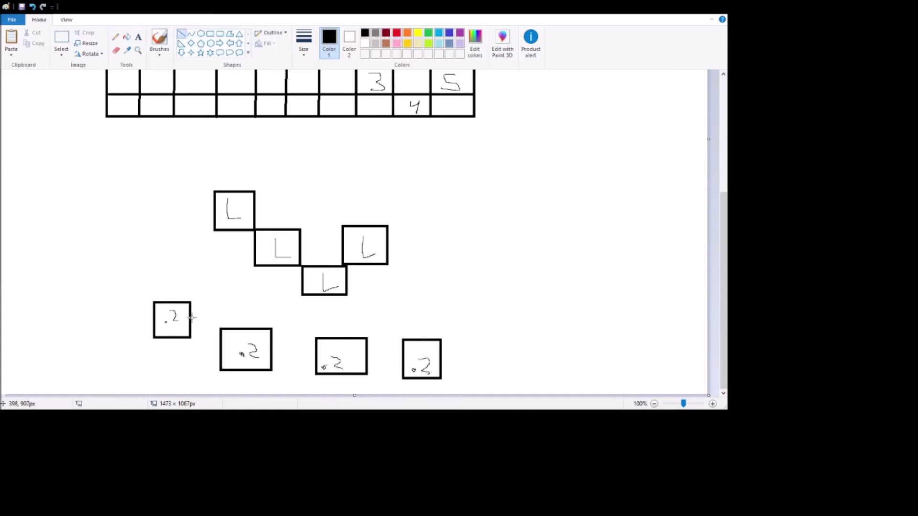
- Link the two 2 boxes to the top L box with lines and add a box on the right
left_click_drag(191, 317, 213, 207)
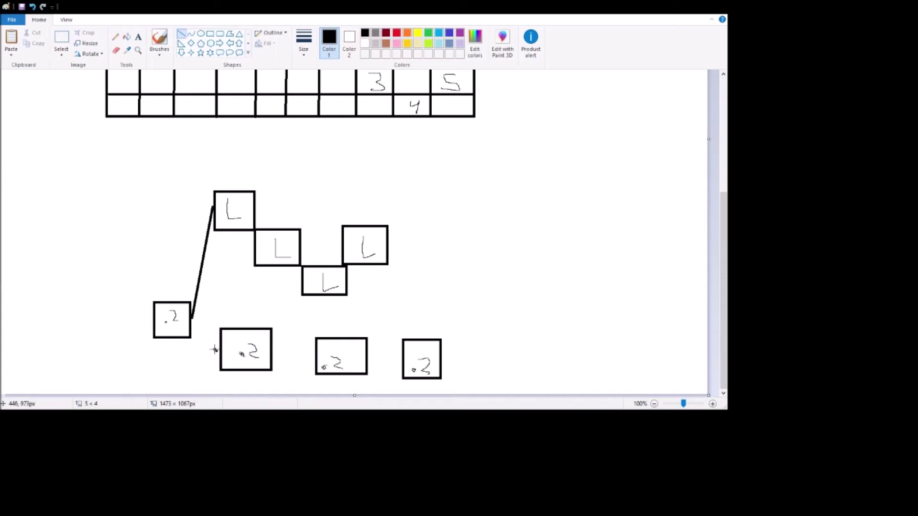
left_click_drag(217, 350, 191, 317)
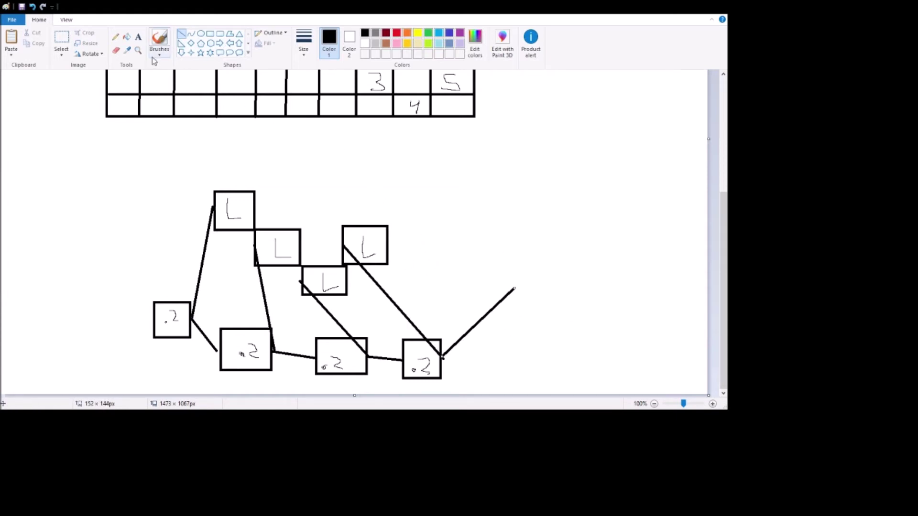
left_click(210, 33)
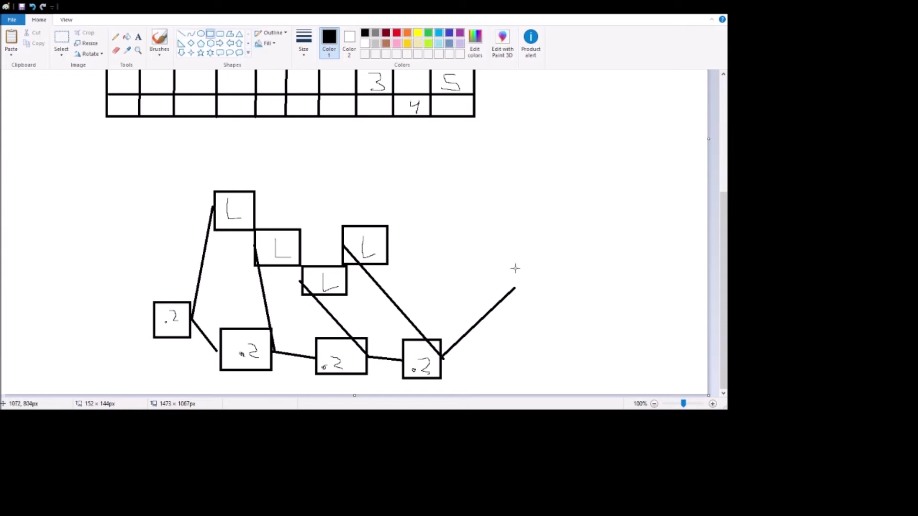
mouse_move(515, 261)
left_mouse_down()
mouse_move(524, 303)
mouse_move(575, 304)
left_mouse_up()
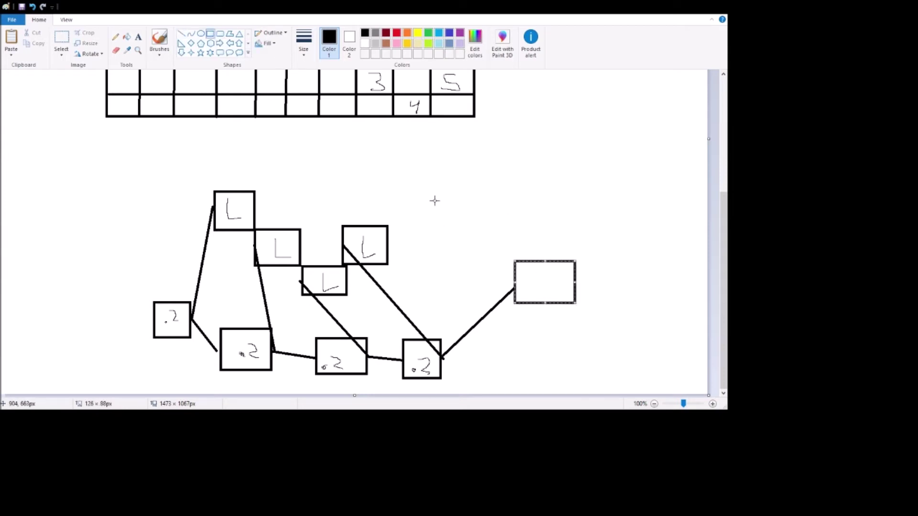
- Draw a tall vertical line beside the L boxes and write 'and' in the right box
left_click(181, 33)
mouse_move(393, 167)
left_mouse_down()
mouse_move(402, 313)
mouse_move(392, 316)
left_mouse_up()
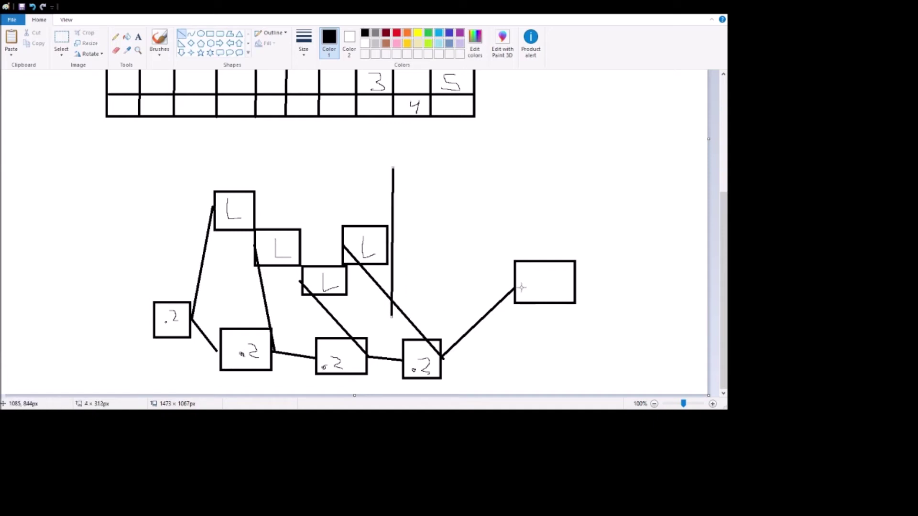
left_click(115, 37)
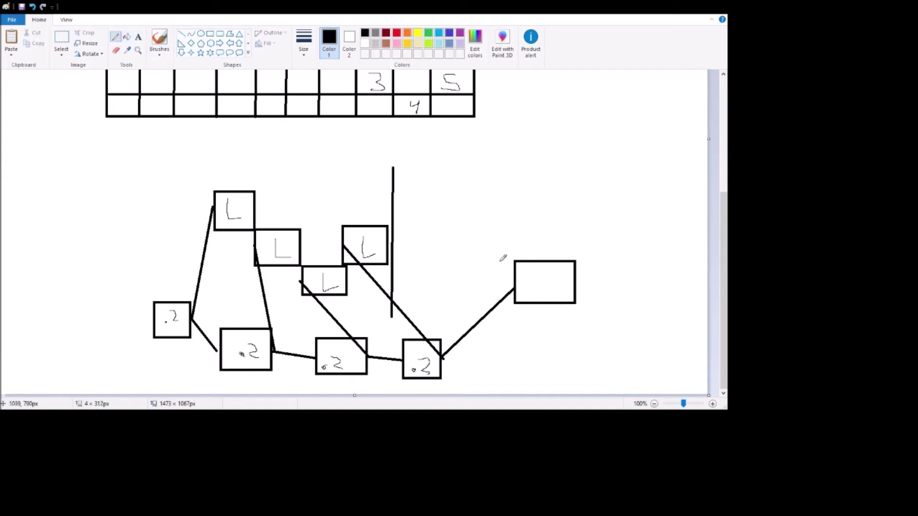
mouse_move(534, 277)
left_mouse_down()
mouse_move(545, 283)
mouse_move(536, 289)
mouse_move(570, 289)
left_mouse_up()
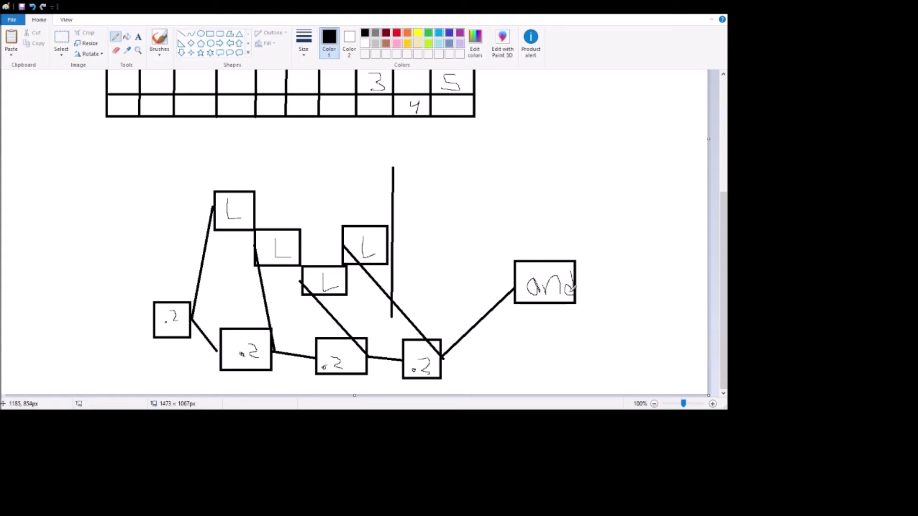
- Draw a line out of the 'and' box and a small new box above the diagram
left_click(182, 34)
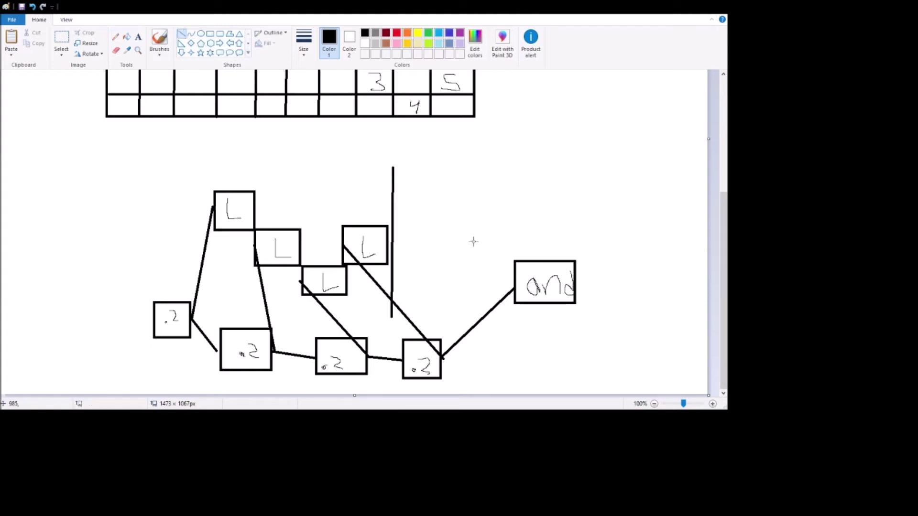
left_click_drag(514, 277, 579, 229)
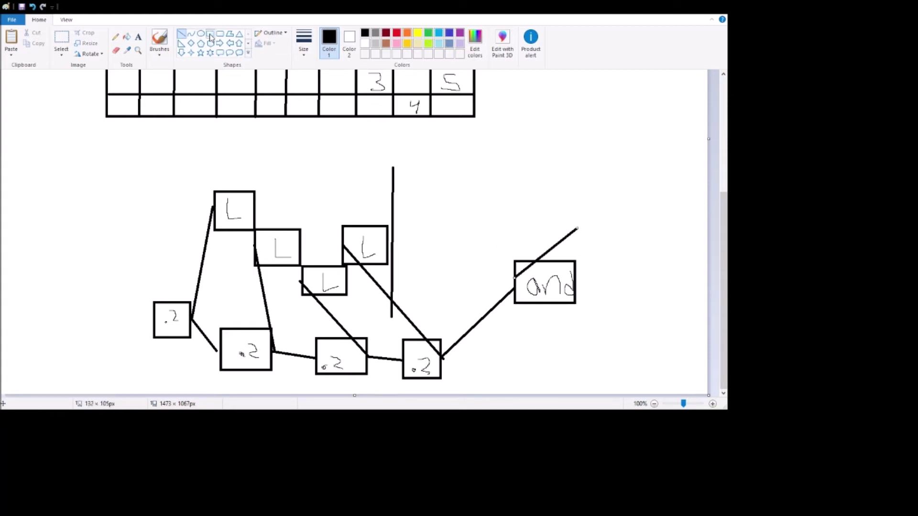
left_click_drag(461, 158, 503, 201)
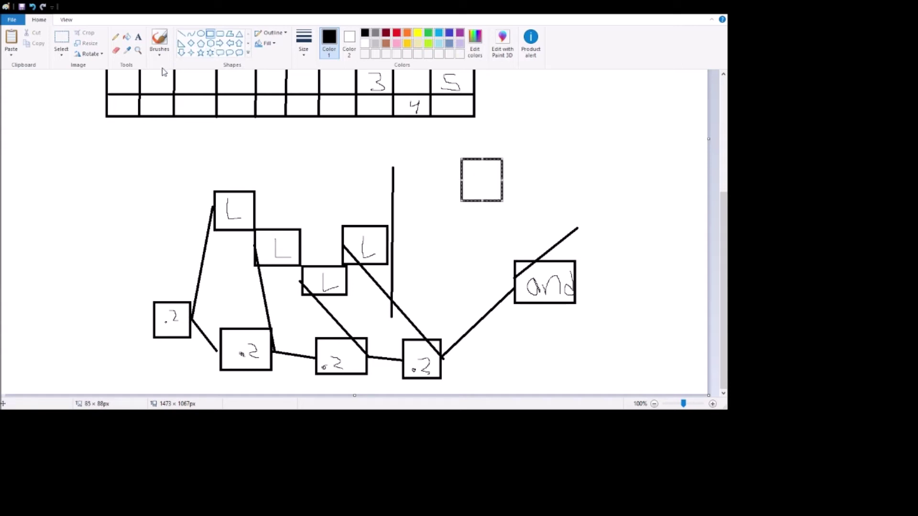
- Write .2 in the top-right box and draw a new box above the middle L box
left_click(115, 37)
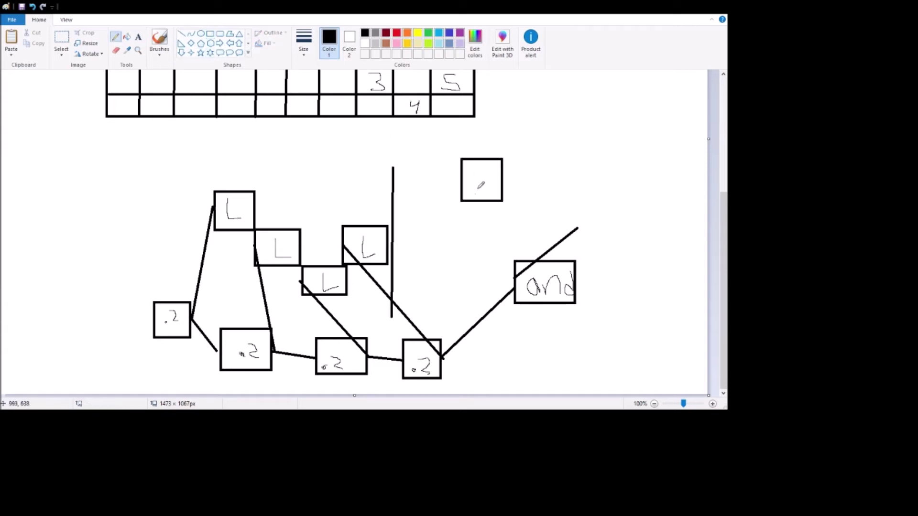
mouse_move(482, 178)
left_mouse_down()
mouse_move(483, 193)
mouse_move(492, 195)
left_mouse_up()
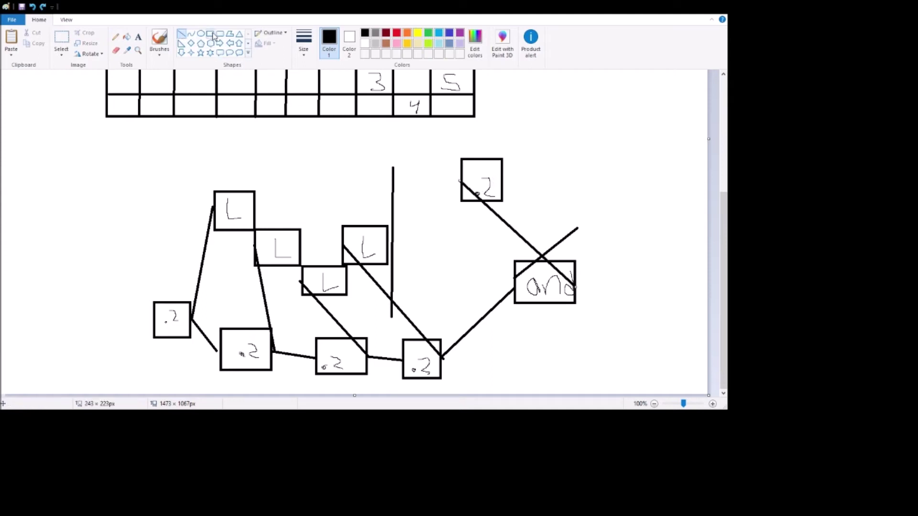
left_click(211, 34)
left_click_drag(295, 184, 345, 227)
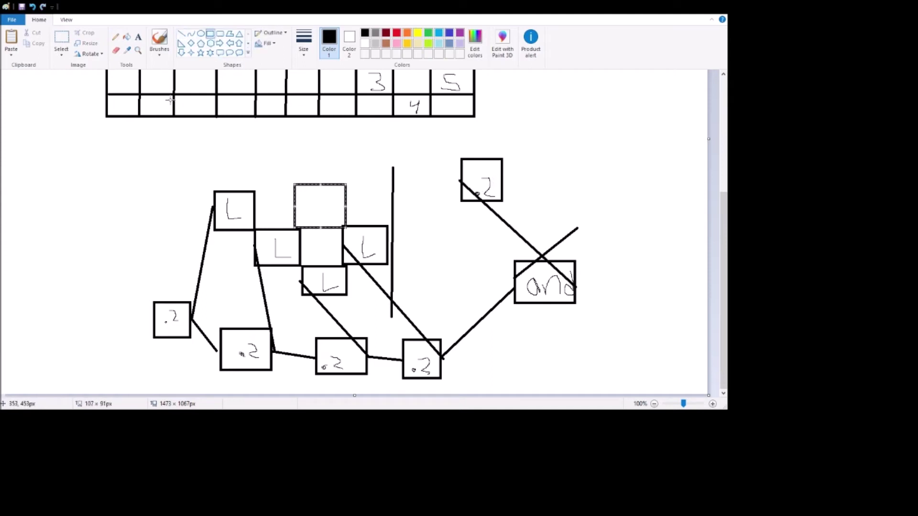
- Write L in the new box and connect it to the .2 box with a line
left_click(116, 36)
mouse_move(311, 193)
left_mouse_down()
mouse_move(323, 204)
mouse_move(314, 218)
mouse_move(329, 218)
left_mouse_up()
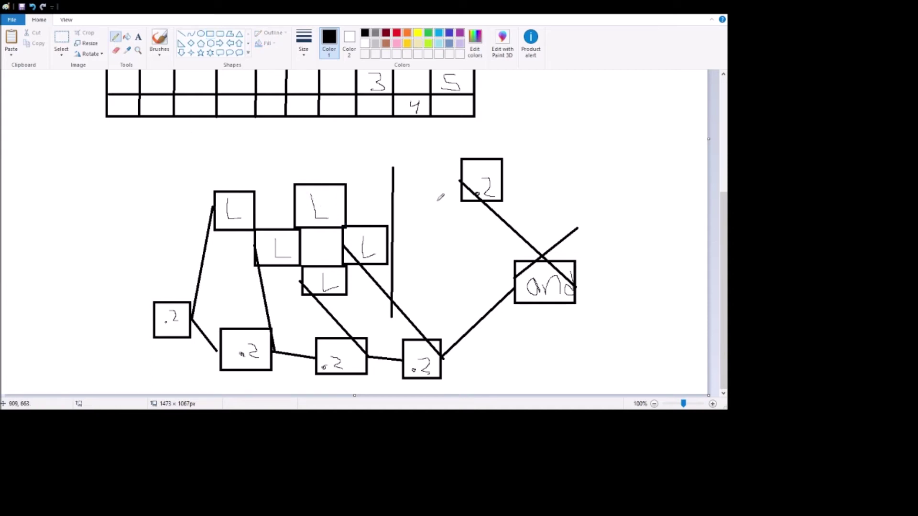
left_click(181, 34)
left_click_drag(500, 180, 296, 205)
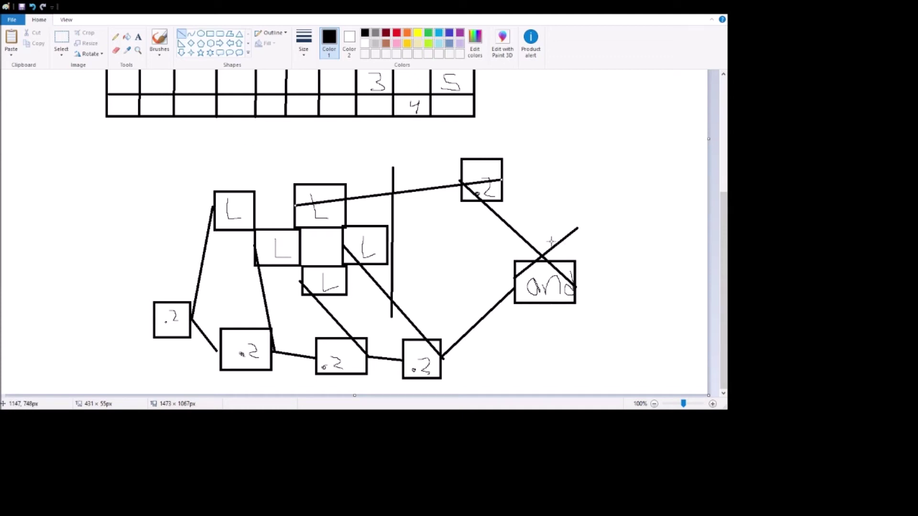
- Draw a down arrow in the box right of the 'and' box
left_click_drag(579, 186, 650, 239)
left_click(114, 37)
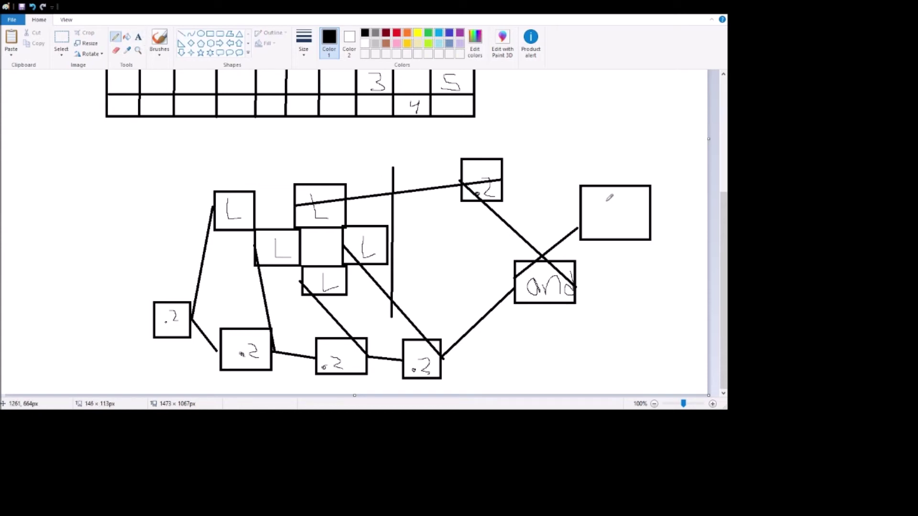
mouse_move(613, 190)
left_mouse_down()
mouse_move(612, 222)
mouse_move(598, 210)
mouse_move(632, 210)
mouse_move(612, 219)
mouse_move(611, 184)
mouse_move(614, 216)
left_mouse_up()
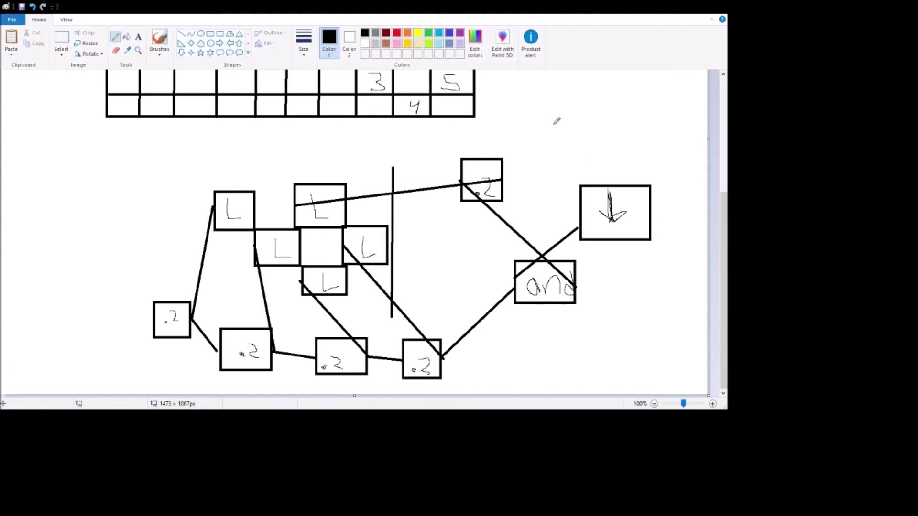
- Draw two stacked tall boxes along the vertical line and write L in each
left_click(211, 34)
mouse_move(398, 223)
left_mouse_down()
mouse_move(428, 174)
mouse_move(439, 127)
left_mouse_up()
mouse_move(401, 317)
left_mouse_down()
mouse_move(412, 267)
mouse_move(439, 225)
left_mouse_up()
left_click(162, 33)
left_click_drag(416, 258, 424, 276)
left_click_drag(411, 157, 430, 187)
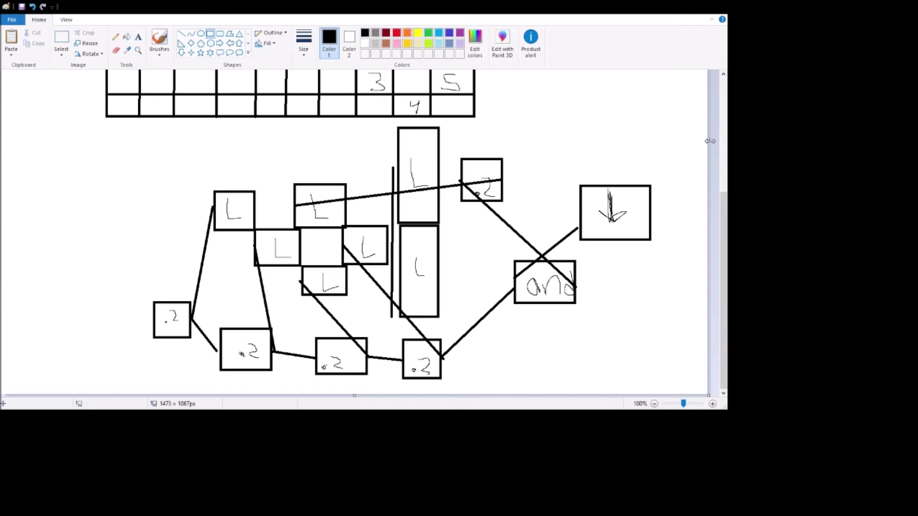
- Widen the canvas and draw two stacked boxes along the new vertical line
left_click_drag(708, 140, 709, 140)
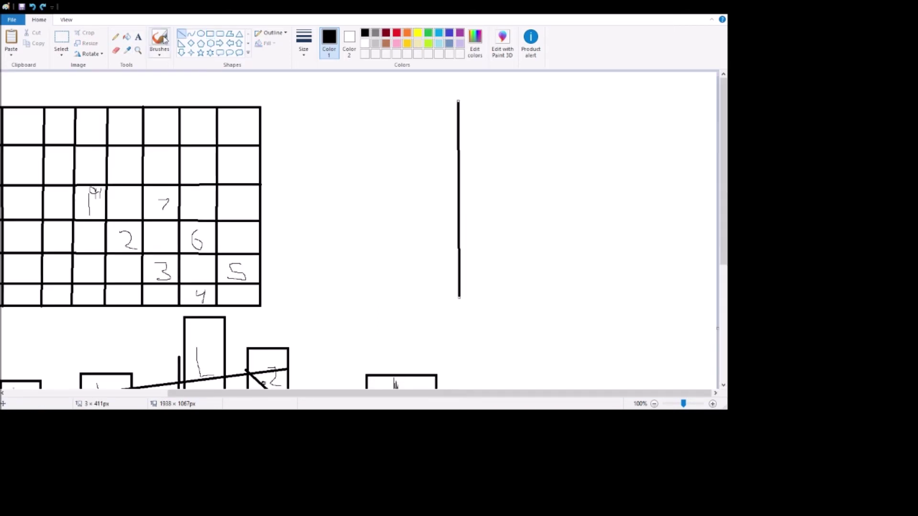
left_click_drag(462, 106, 493, 234)
left_click_drag(494, 292, 463, 234)
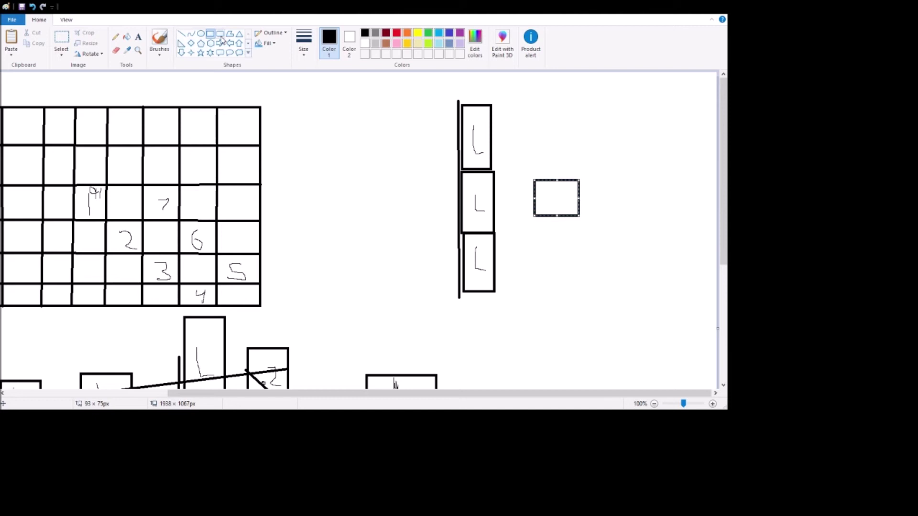
- Write 'Not' in the right-hand box
left_click(116, 37)
left_click_drag(537, 196, 555, 192)
left_click_drag(563, 195, 561, 196)
left_click_drag(569, 190, 569, 213)
left_click_drag(564, 200, 577, 198)
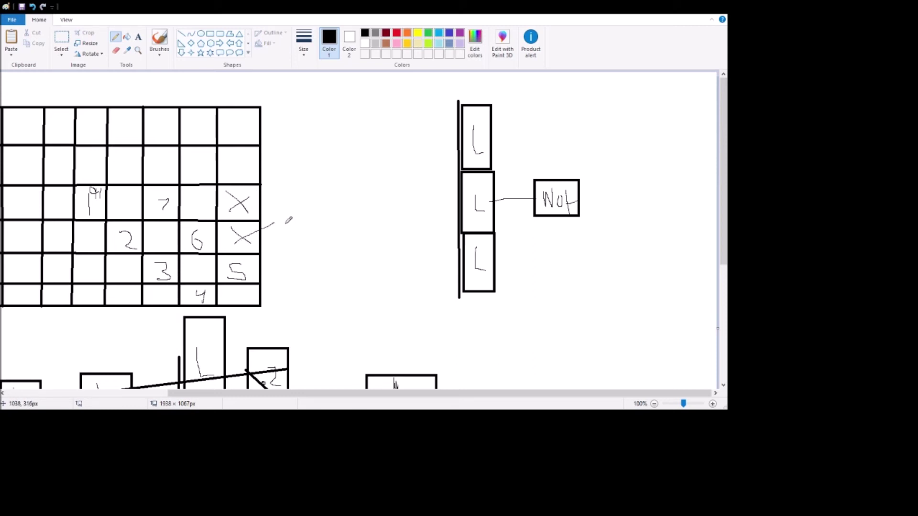
- Scribble out the X beside the 6 and draw a thin line leftward from the Not box
left_click_drag(256, 232, 210, 234)
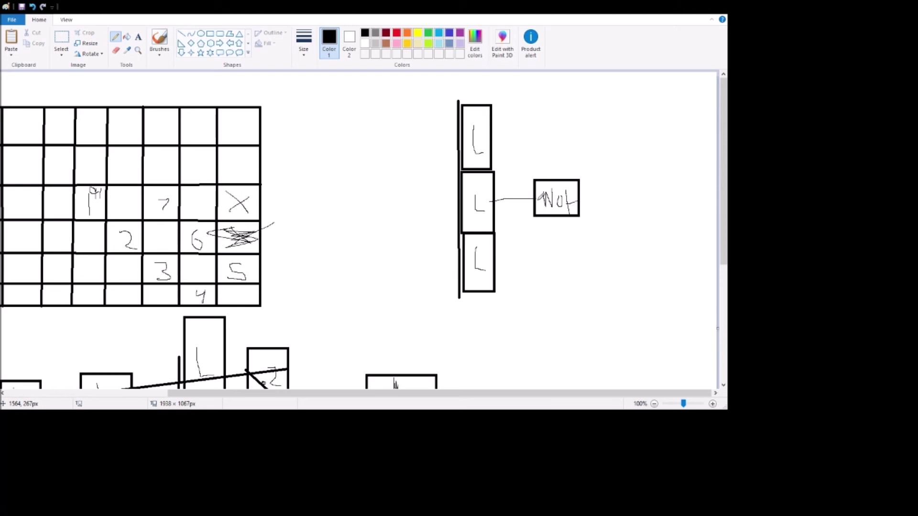
left_click_drag(528, 196, 441, 181)
left_click(209, 34)
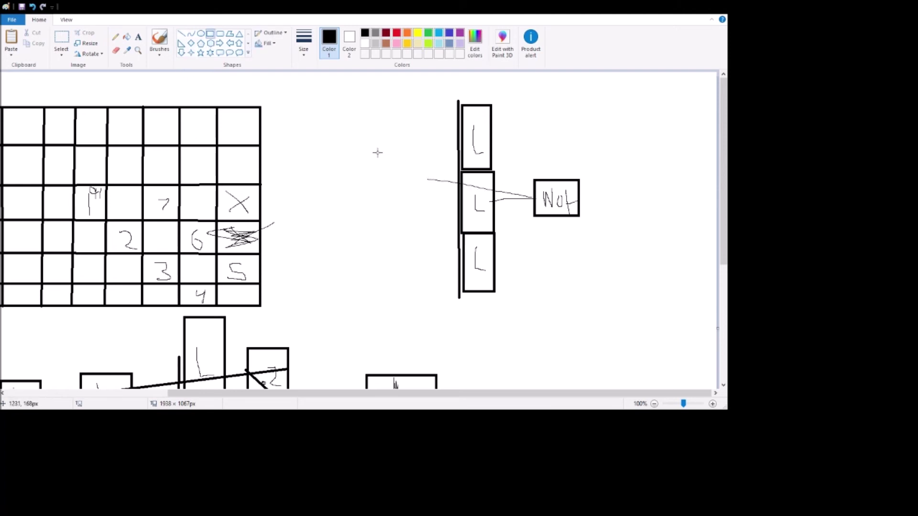
- Add a box left of the L boxes, two lines branching from Not, and a box at the upper branch
left_click_drag(381, 154, 428, 202)
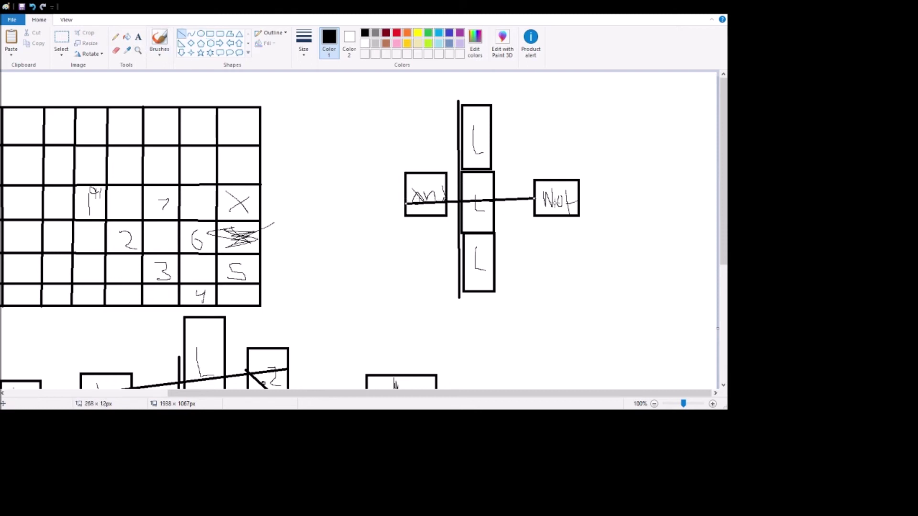
left_click_drag(580, 199, 630, 124)
left_click(210, 34)
mouse_move(580, 200)
left_mouse_down()
mouse_move(629, 271)
mouse_move(660, 276)
mouse_move(662, 315)
left_mouse_up()
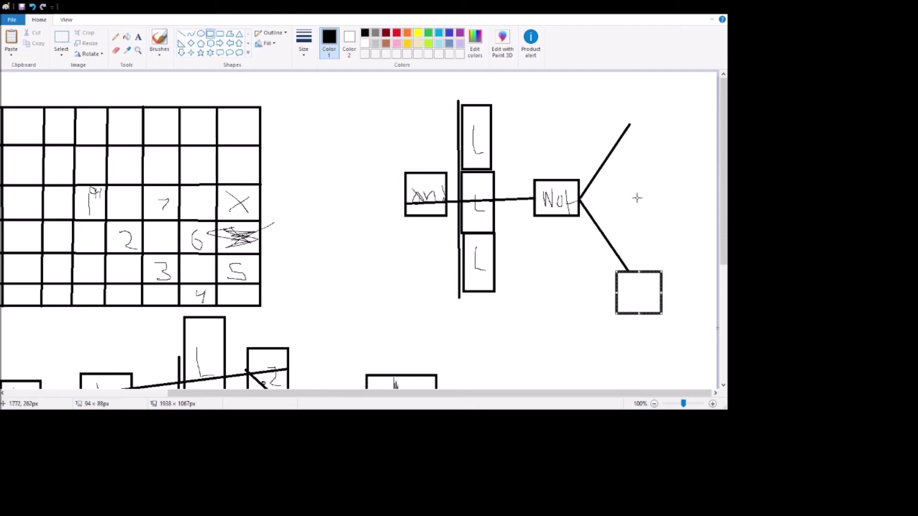
left_click_drag(615, 102, 665, 133)
- Draw up and down arrows in the branch boxes and wire the upper and lower L boxes to them
left_click(116, 37)
left_click_drag(645, 126, 656, 111)
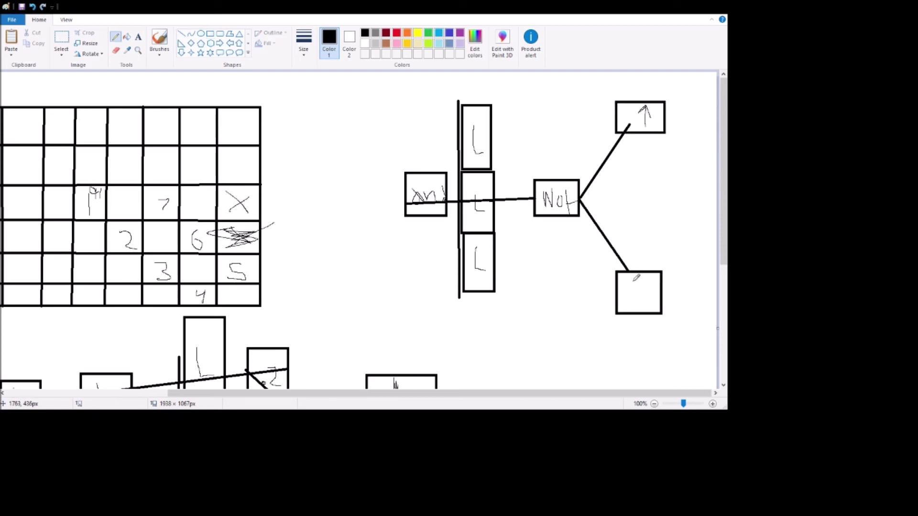
left_click_drag(638, 308, 646, 303)
left_click(181, 33)
left_click_drag(496, 266, 618, 297)
left_click_drag(615, 116, 494, 129)
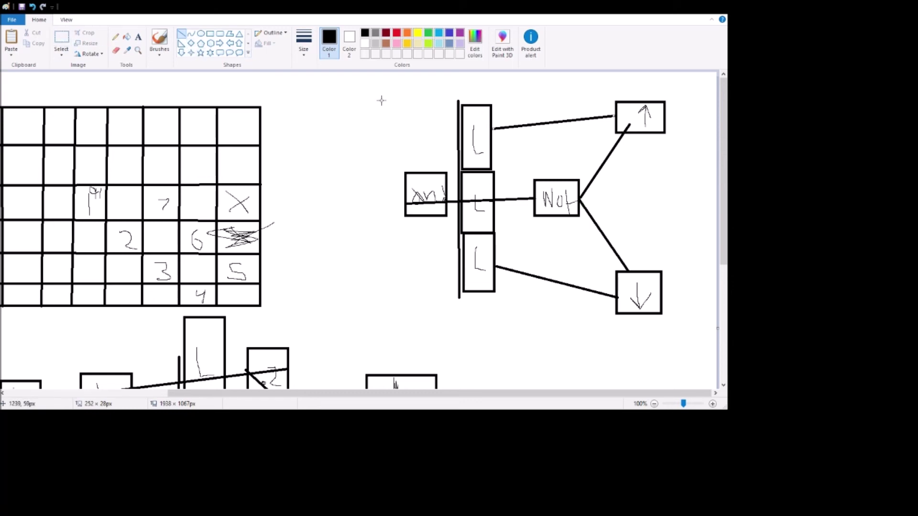
scroll(336, 313, "down", 5)
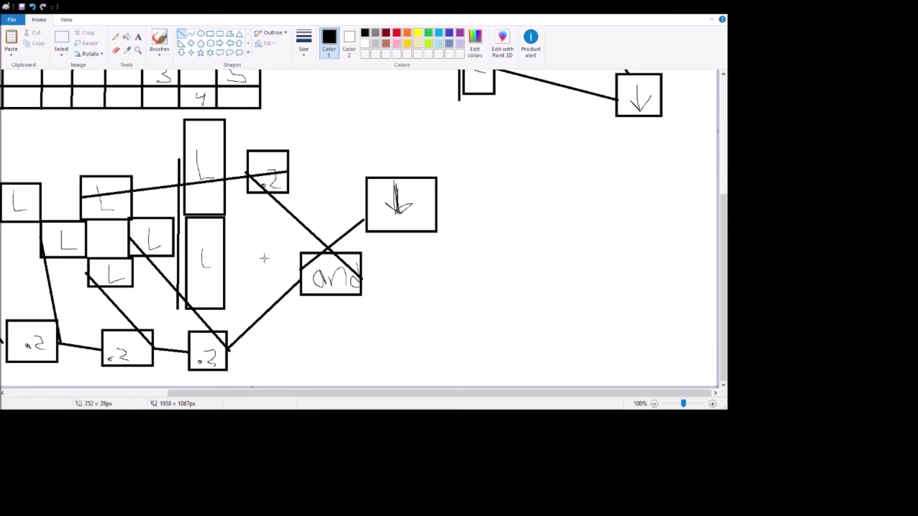
scroll(264, 258, "up", 5)
mouse_move(446, 394)
left_mouse_down()
mouse_move(277, 394)
mouse_move(445, 394)
left_mouse_up()
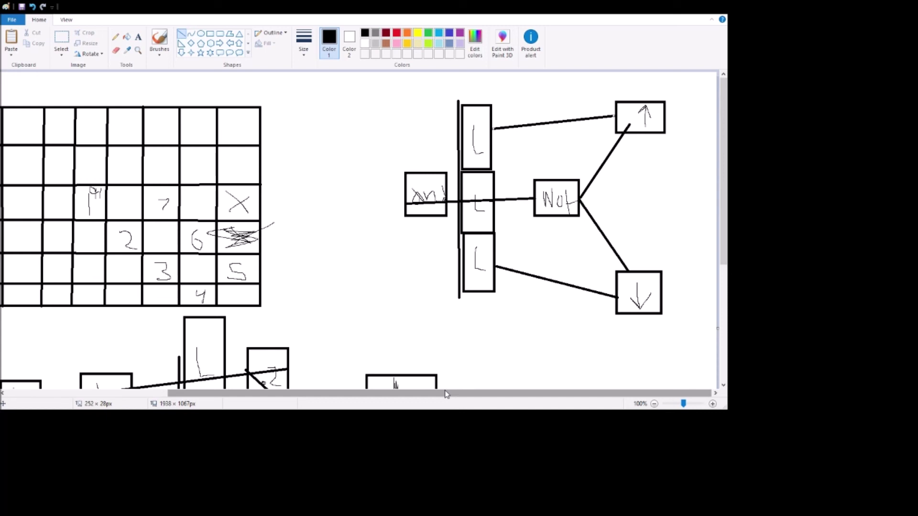
left_click_drag(424, 394, 287, 383)
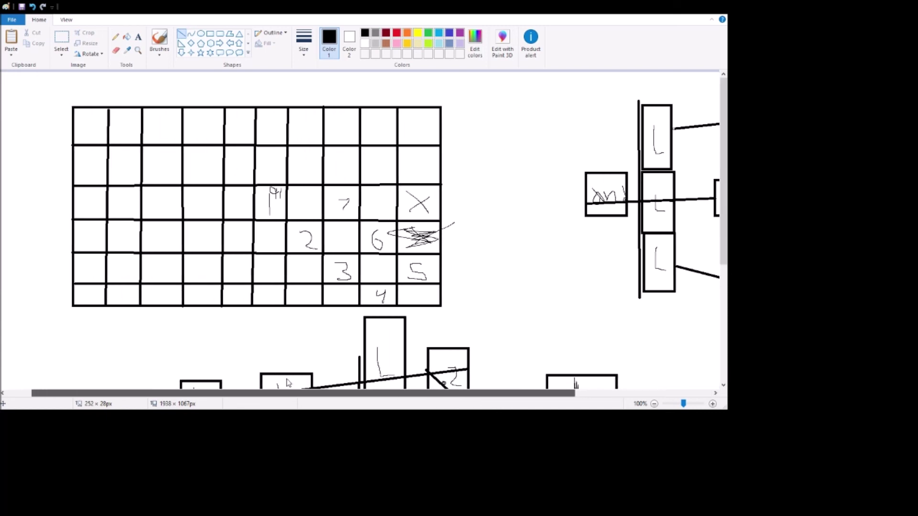
scroll(287, 383, "down", 5)
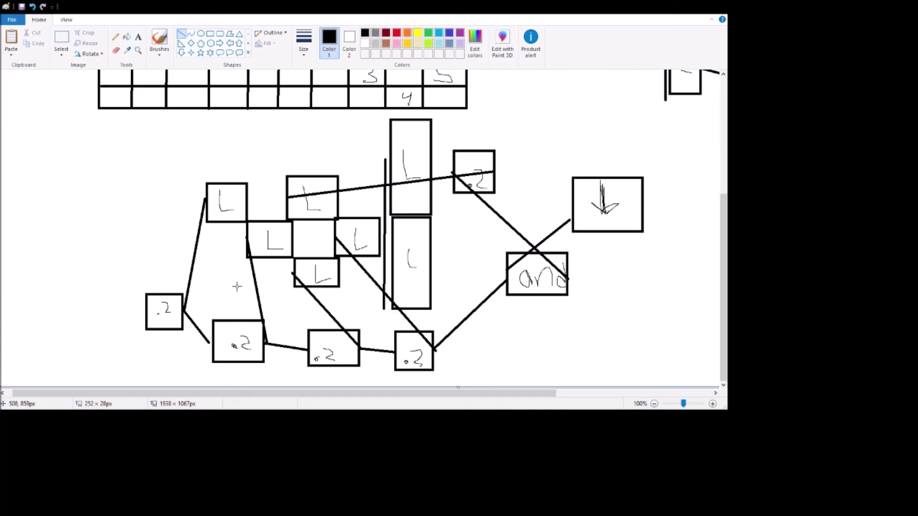
scroll(254, 255, "up", 5)
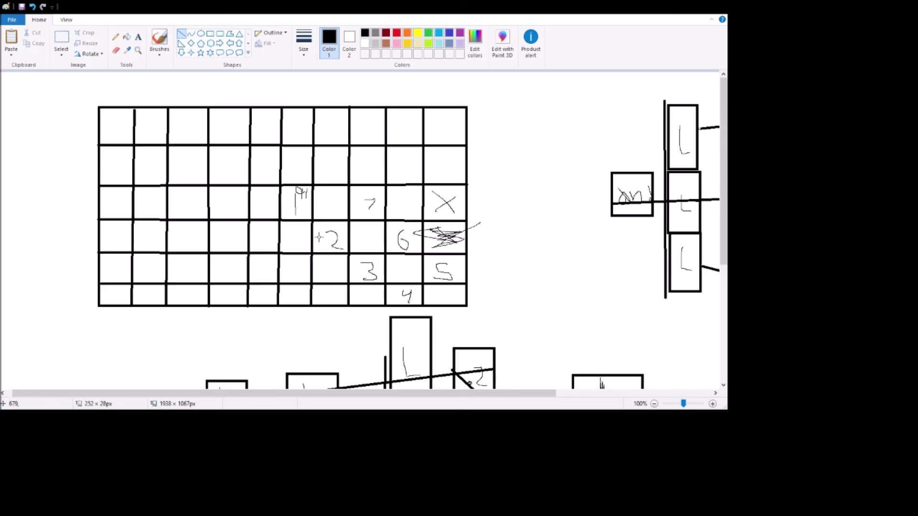
scroll(319, 237, "down", 4)
scroll(317, 262, "up", 4)
scroll(287, 277, "down", 4)
scroll(280, 258, "up", 4)
scroll(279, 257, "down", 4)
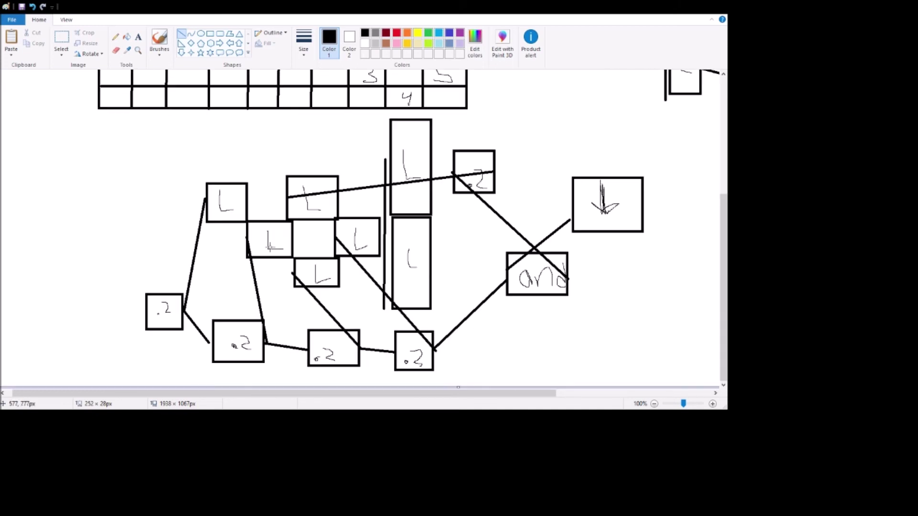
scroll(280, 257, "up", 4)
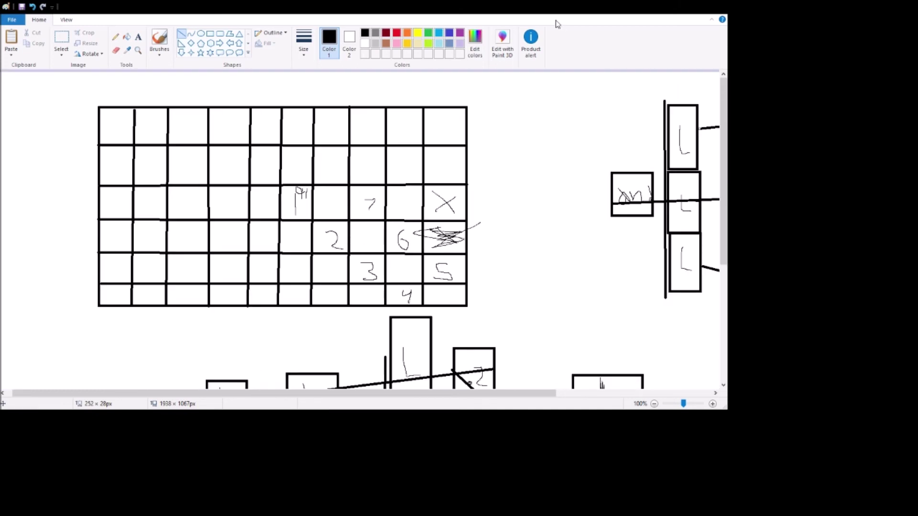